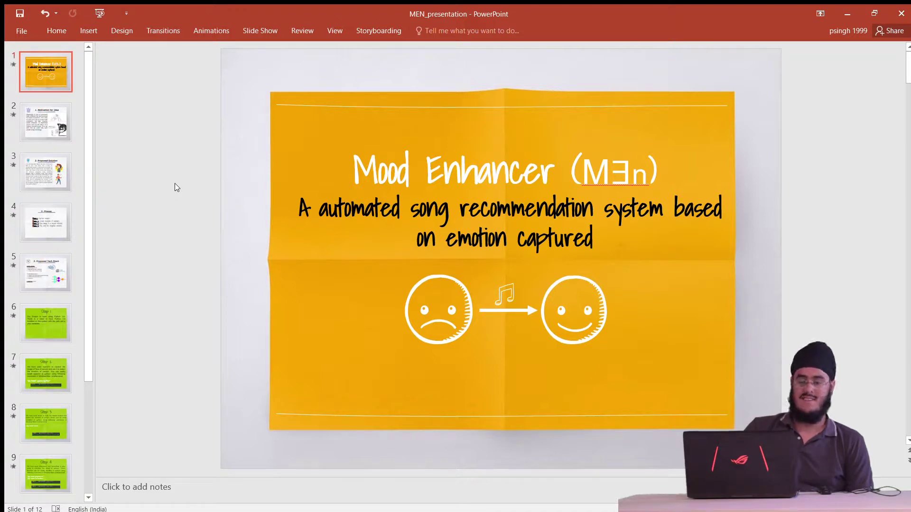
{"action": "scroll", "coordinate": [176, 188], "scroll_direction": "down", "scroll_amount": 2}
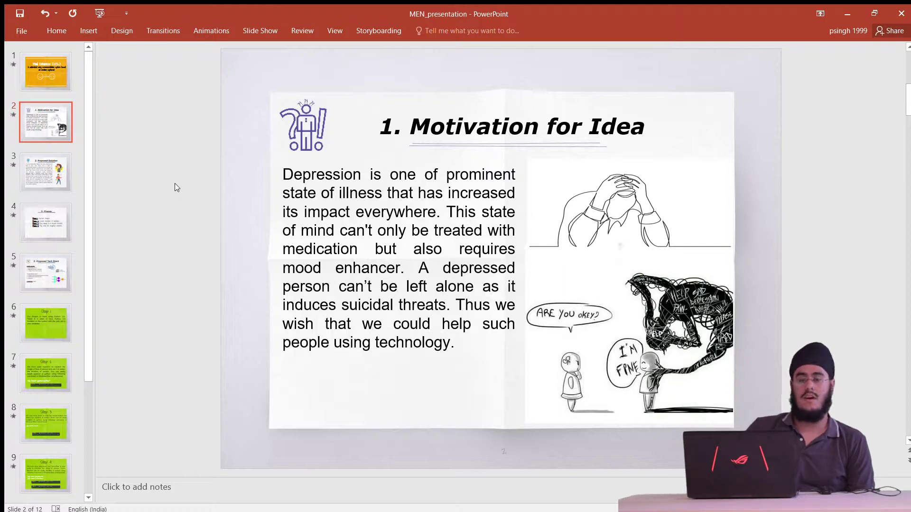
{"action": "scroll", "coordinate": [176, 187], "scroll_direction": "down", "scroll_amount": 1}
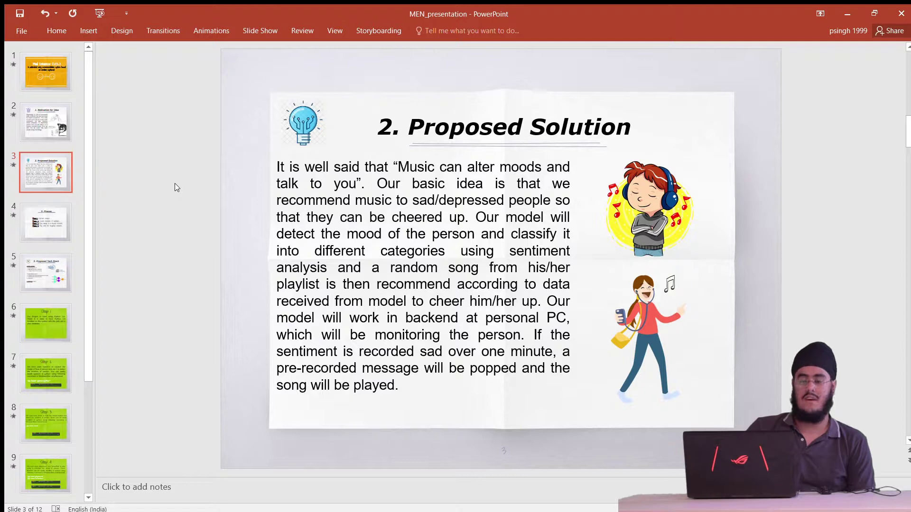
- Advance the deck to slide 4, '3. Phases', listing the four project phases
{"action": "key", "text": "Down"}
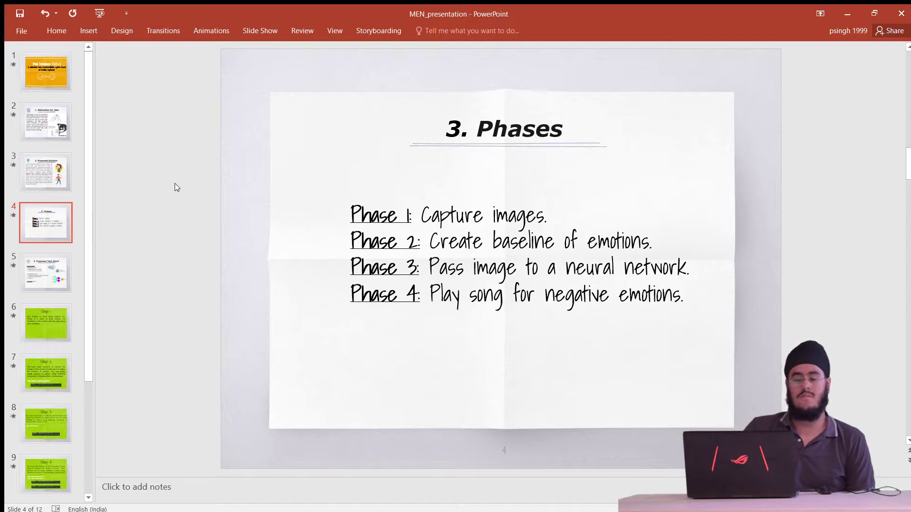
{"action": "scroll", "coordinate": [174, 188], "scroll_direction": "down", "scroll_amount": 1}
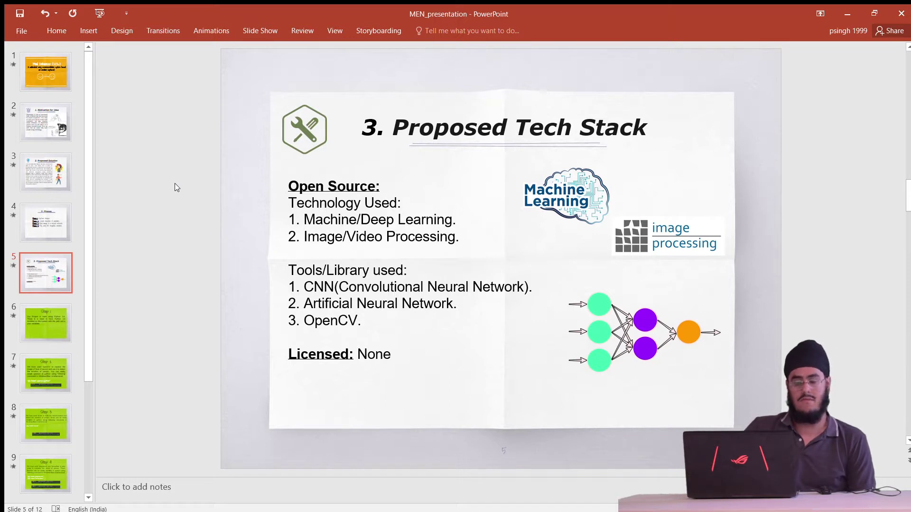
- Page forward past the Step 1 slide to the Step 3 slide on keras
{"action": "key", "text": "Down"}
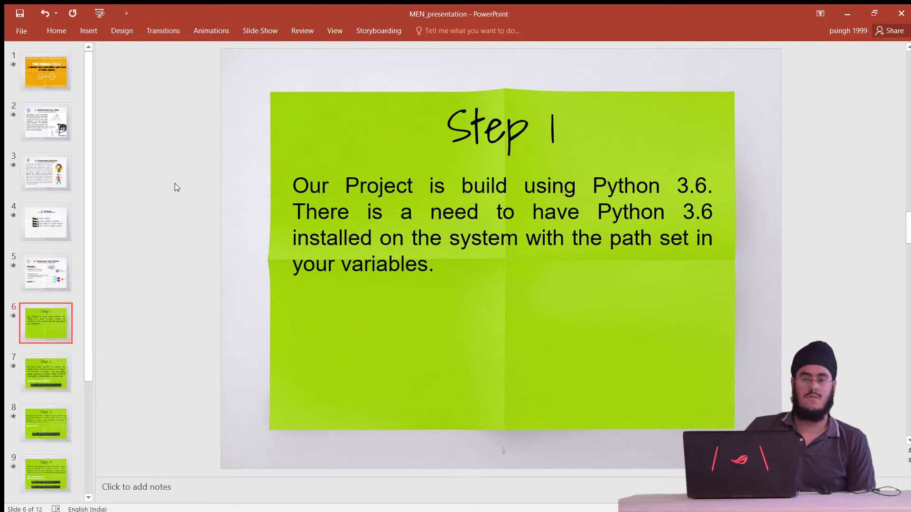
{"action": "scroll", "coordinate": [176, 188], "scroll_direction": "down", "scroll_amount": 1}
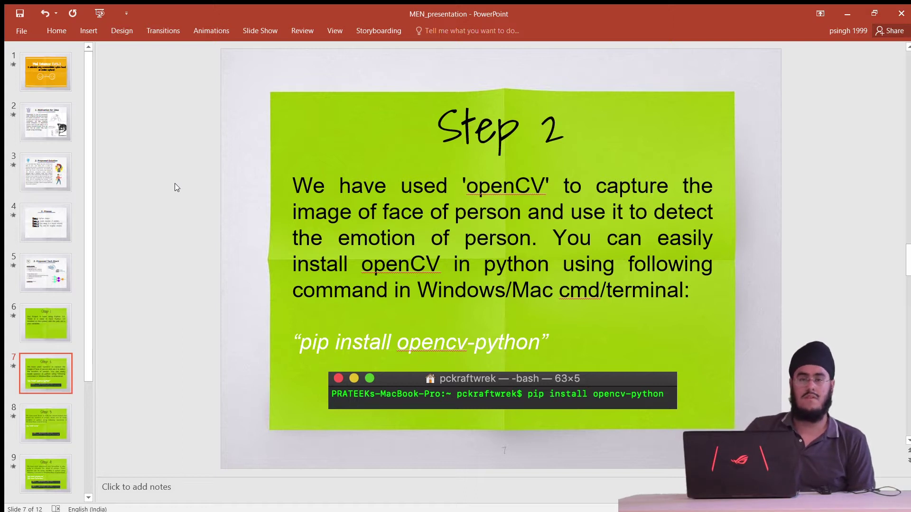
{"action": "key", "text": "Down"}
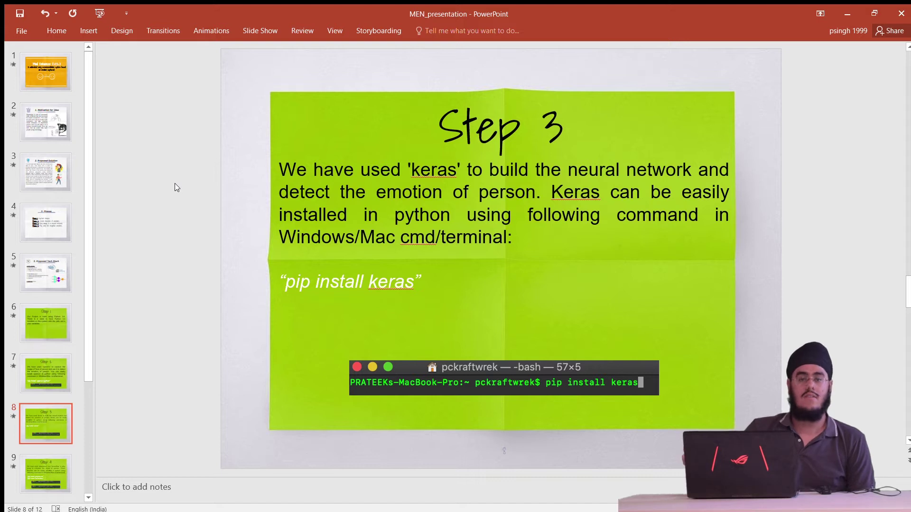
- Advance to the Step 4 slide covering playsound and tensorflow
{"action": "key", "text": "Page_Down"}
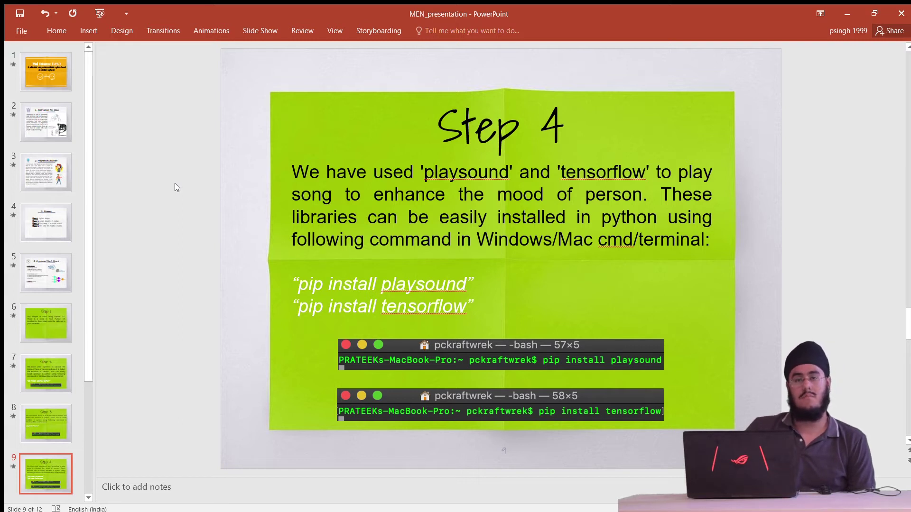
{"action": "scroll", "coordinate": [176, 187], "scroll_direction": "down", "scroll_amount": 1}
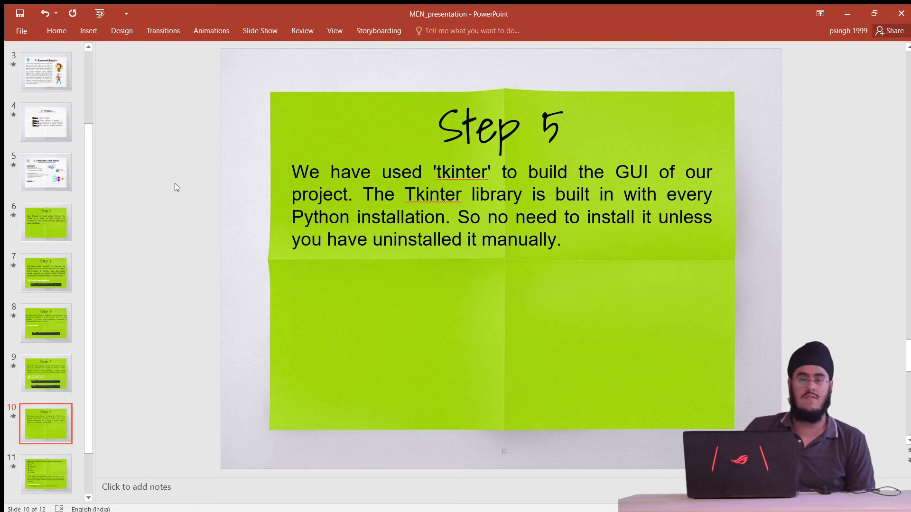
{"action": "scroll", "coordinate": [176, 188], "scroll_direction": "down", "scroll_amount": 1}
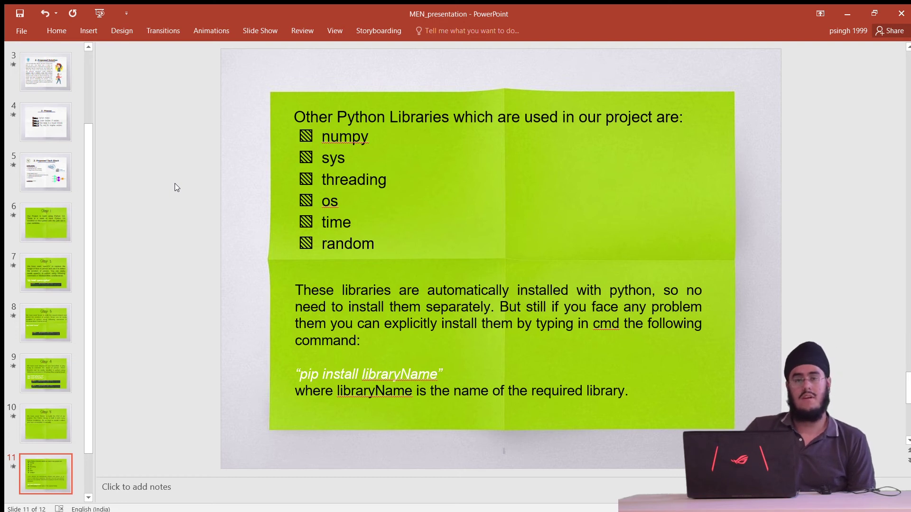
- Jump ahead to the THANKS slide, then return to slide 11 listing numpy and os
{"action": "key", "text": "Down"}
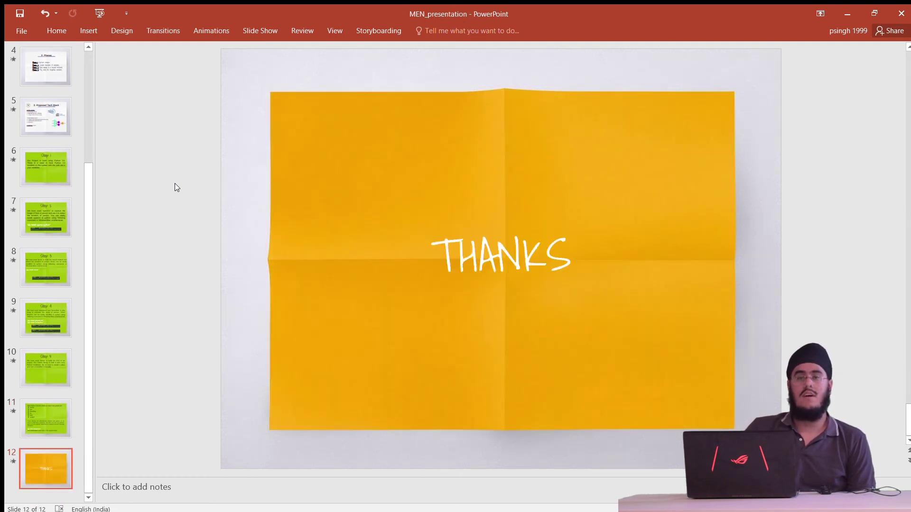
{"action": "key", "text": "Up"}
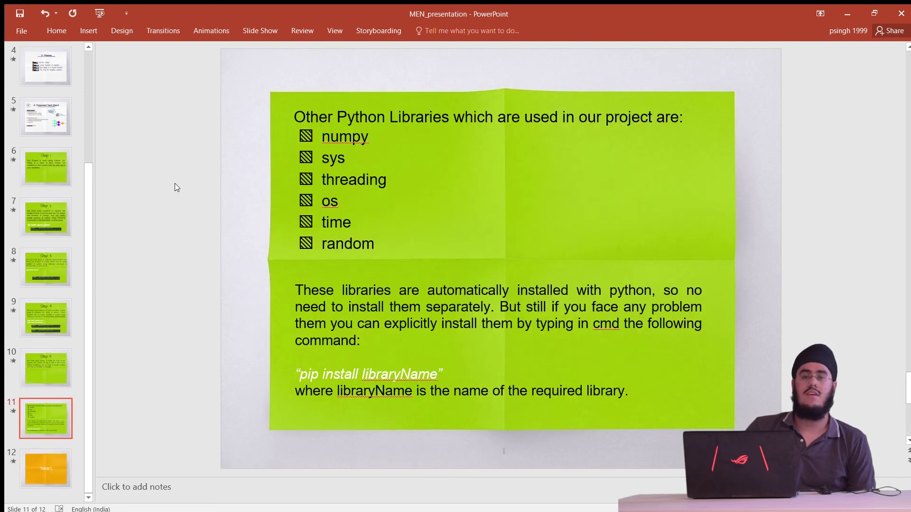